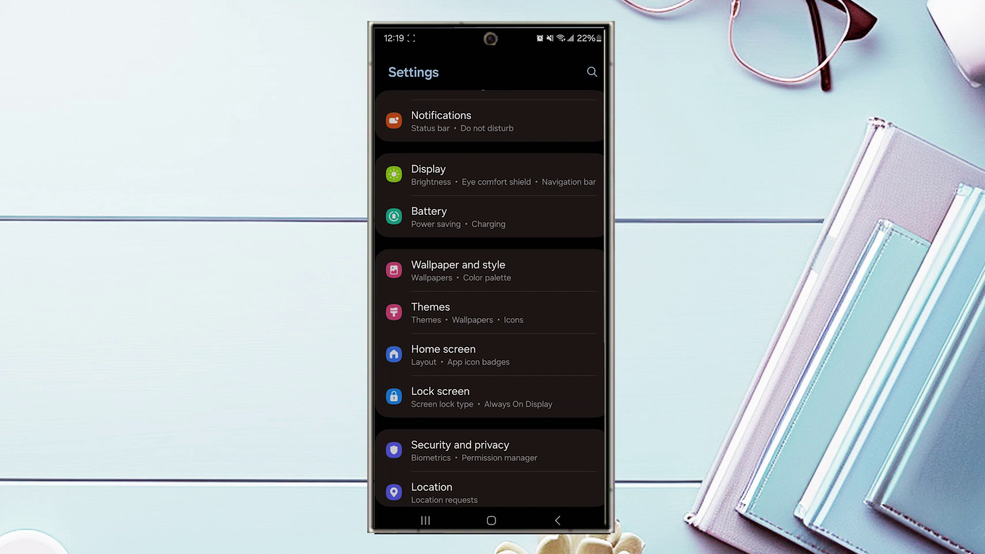
Open the Battery page from the main Settings list
{"action": "left_click", "coordinate": [470, 217]}
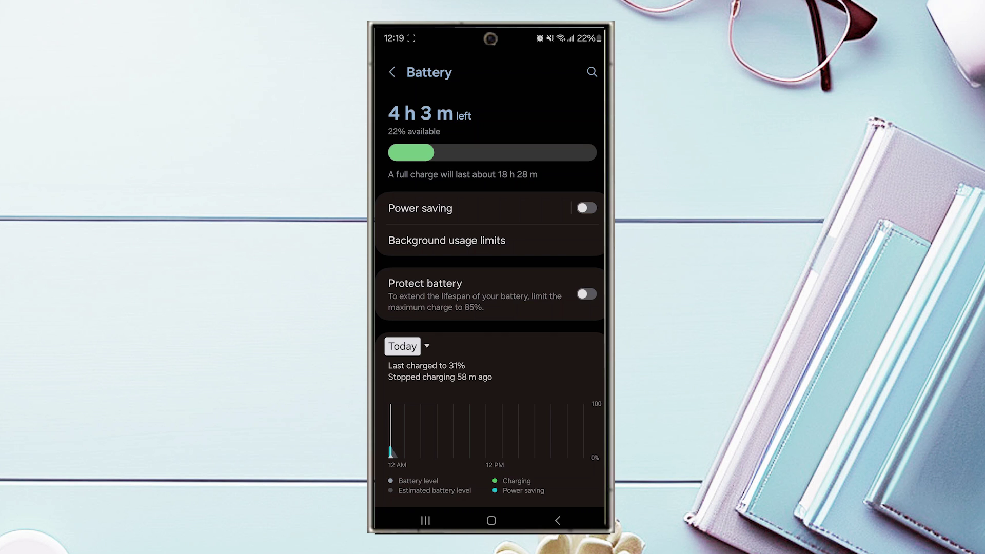
Turn the 85% Protect battery limit on, then off again
{"action": "left_click", "coordinate": [586, 294]}
{"action": "left_click", "coordinate": [587, 294]}
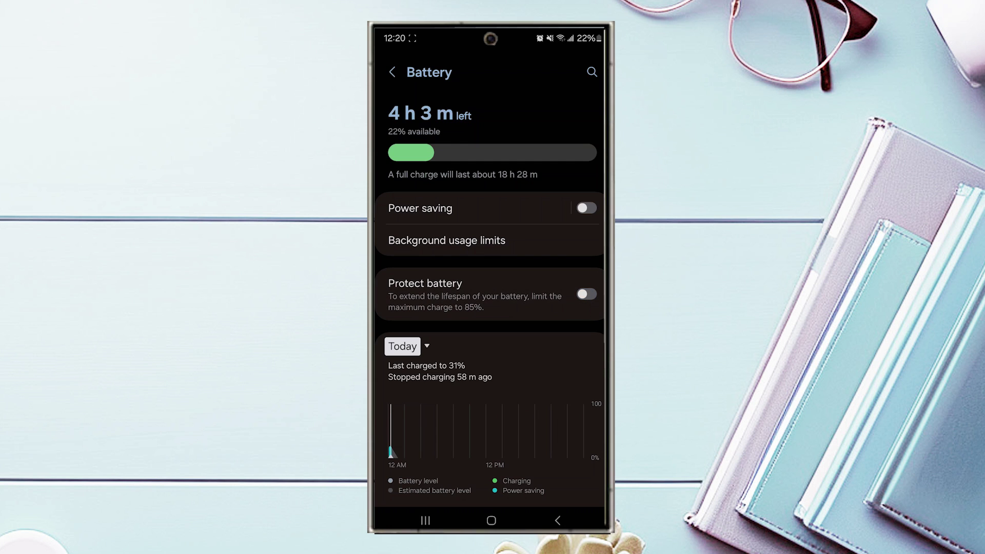